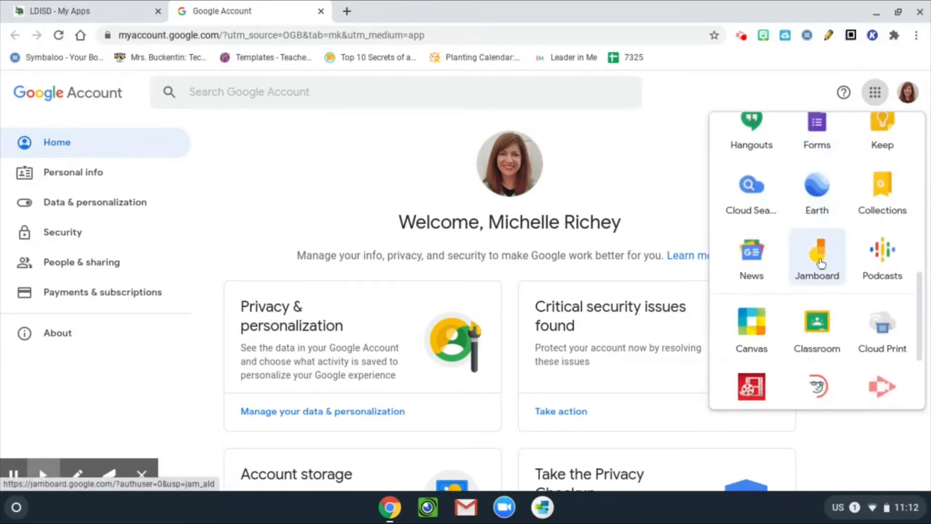
# Step: Open Jamboard from the Google apps, create a new jam, and name it "Tutorial"
pyautogui.click(819, 263)
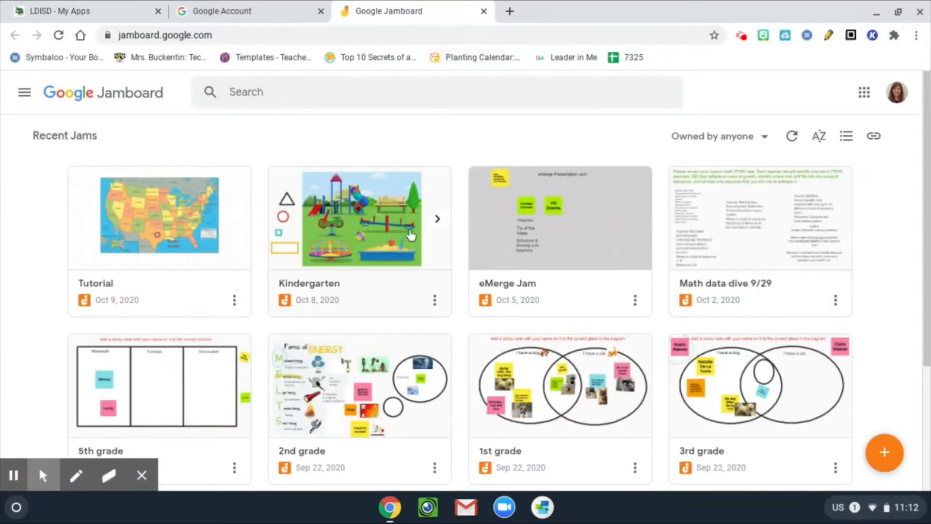
pyautogui.click(884, 453)
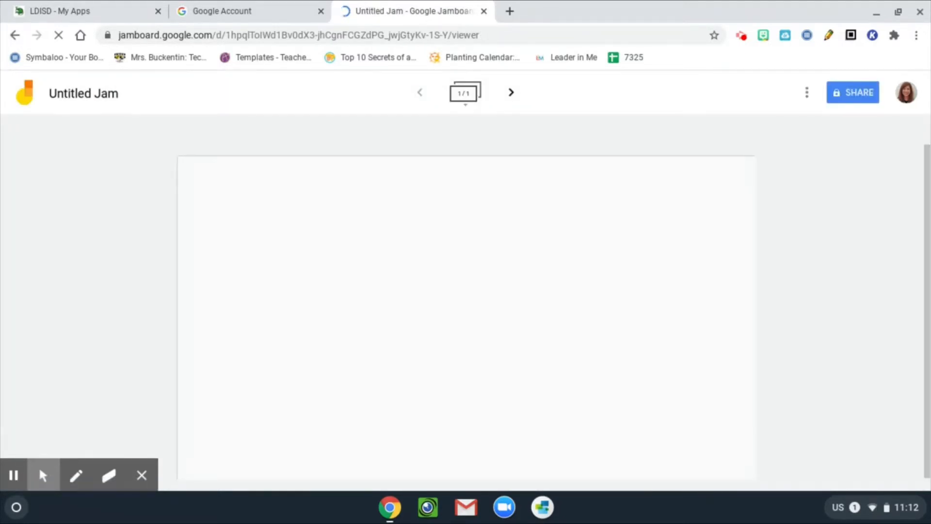
pyautogui.click(82, 95)
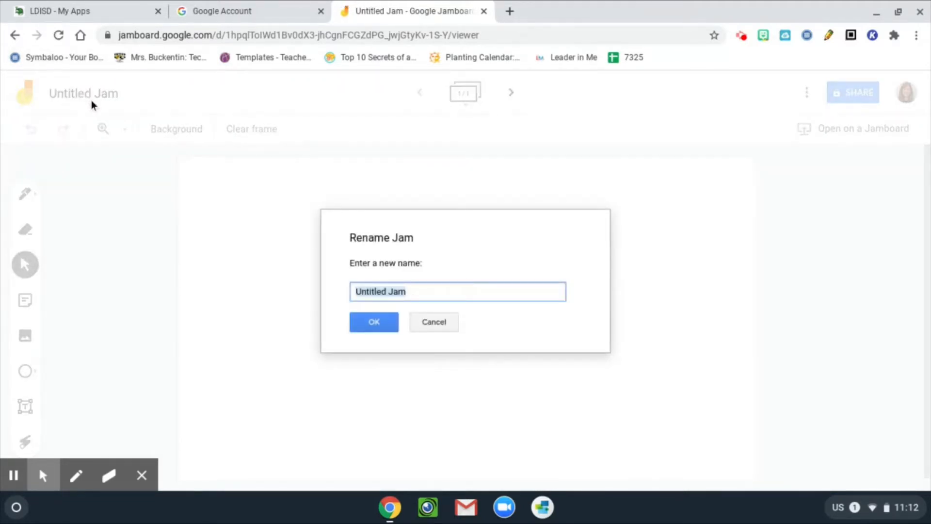
pyautogui.write('T')
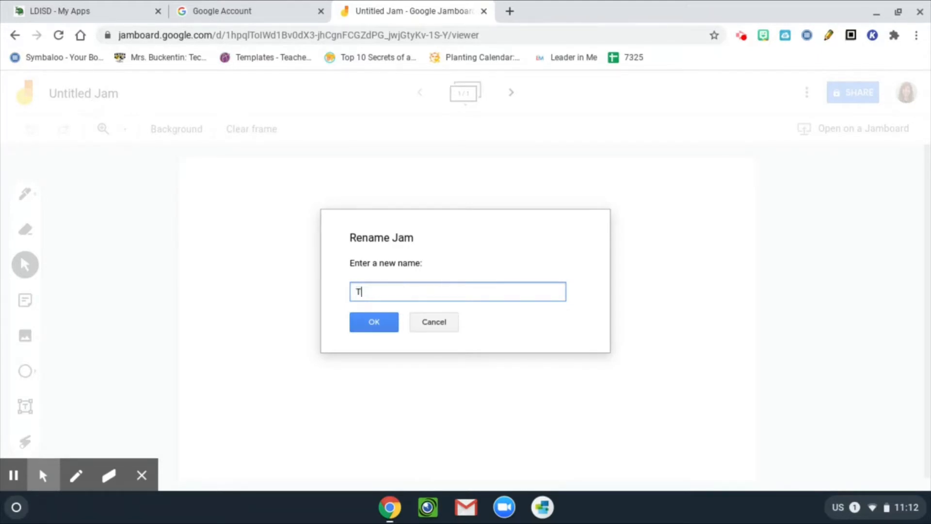
pyautogui.write('utorial')
pyautogui.click(371, 322)
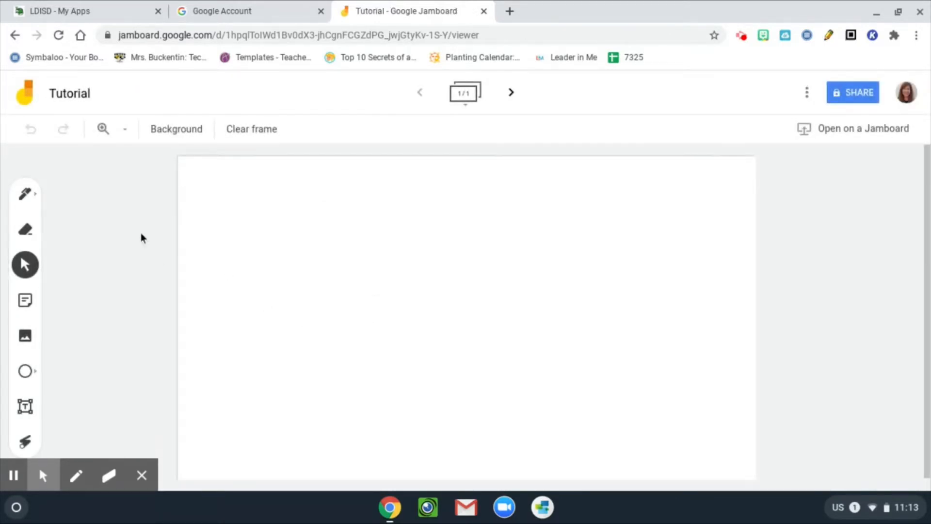
# Step: Try the grey grid background on the frame and settle on the white dotted background
pyautogui.click(173, 130)
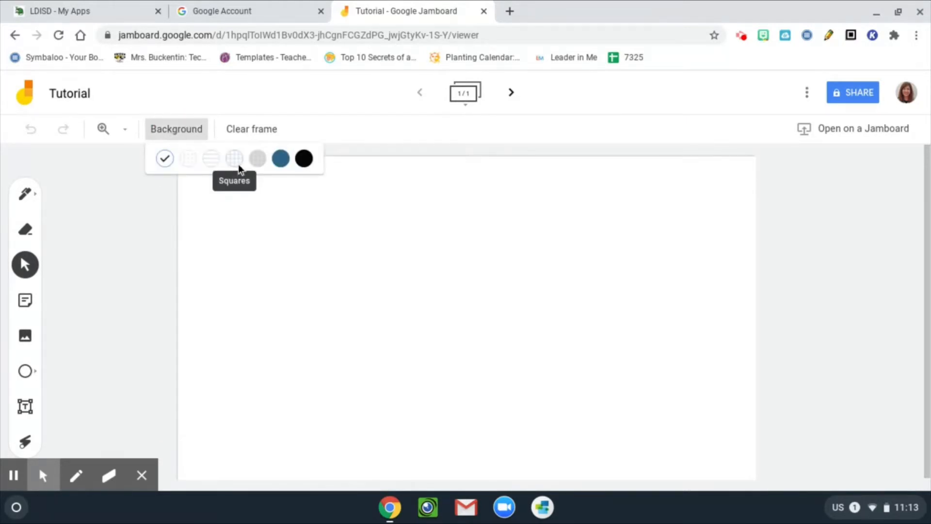
pyautogui.click(258, 158)
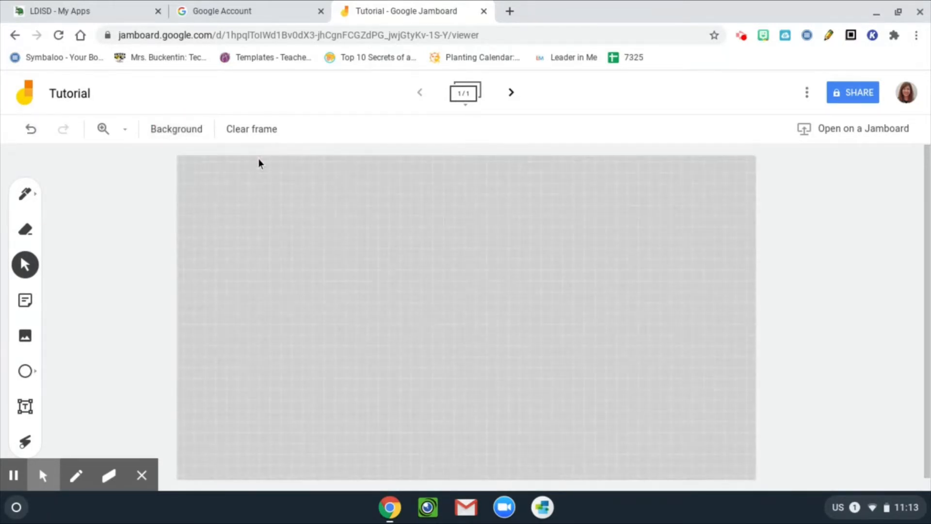
pyautogui.click(198, 139)
pyautogui.click(187, 162)
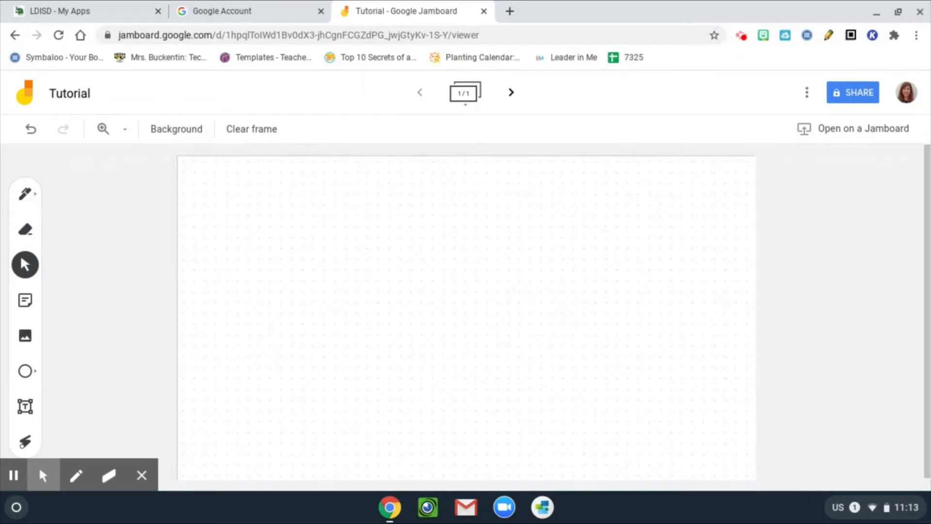
# Step: Draw a looping black freehand line across the frame with the pen and show the available pen types and colours
pyautogui.click(29, 194)
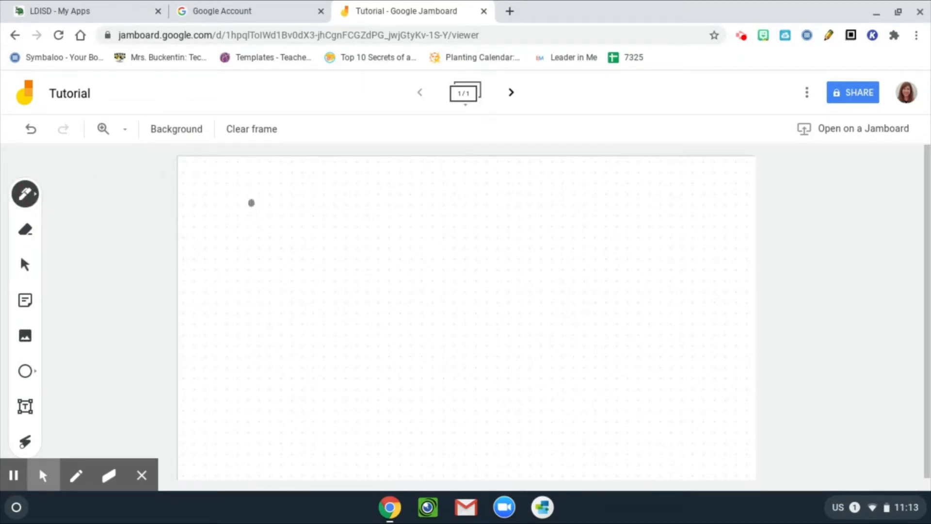
pyautogui.moveTo(251, 203)
pyautogui.mouseDown()
pyautogui.moveTo(362, 212)
pyautogui.moveTo(441, 234)
pyautogui.moveTo(433, 291)
pyautogui.moveTo(242, 291)
pyautogui.moveTo(218, 224)
pyautogui.mouseUp()
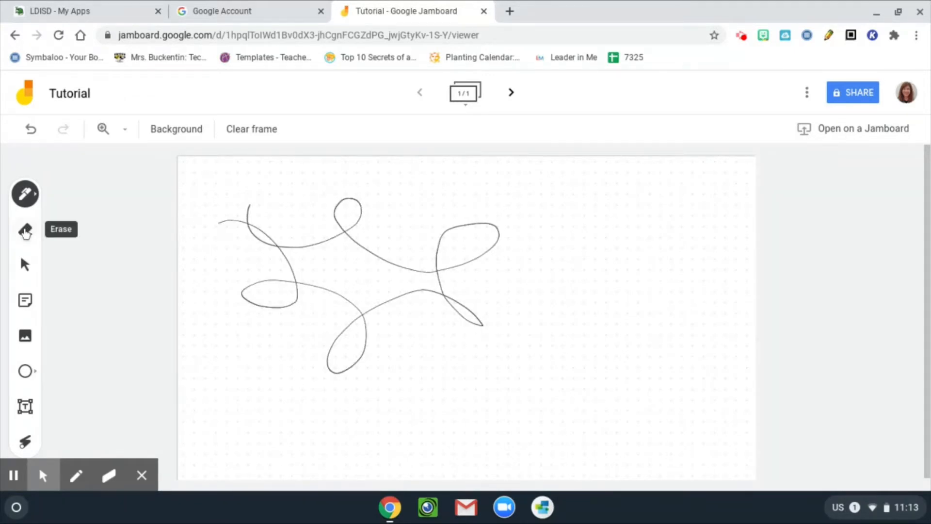
pyautogui.click(25, 194)
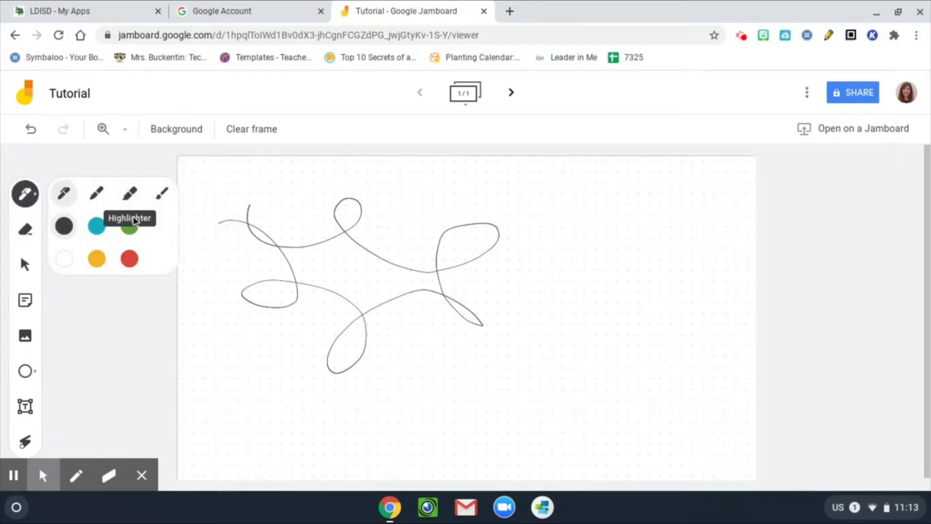
# Step: Erase part of the looping line with the eraser and clear everything else from the frame
pyautogui.click(29, 231)
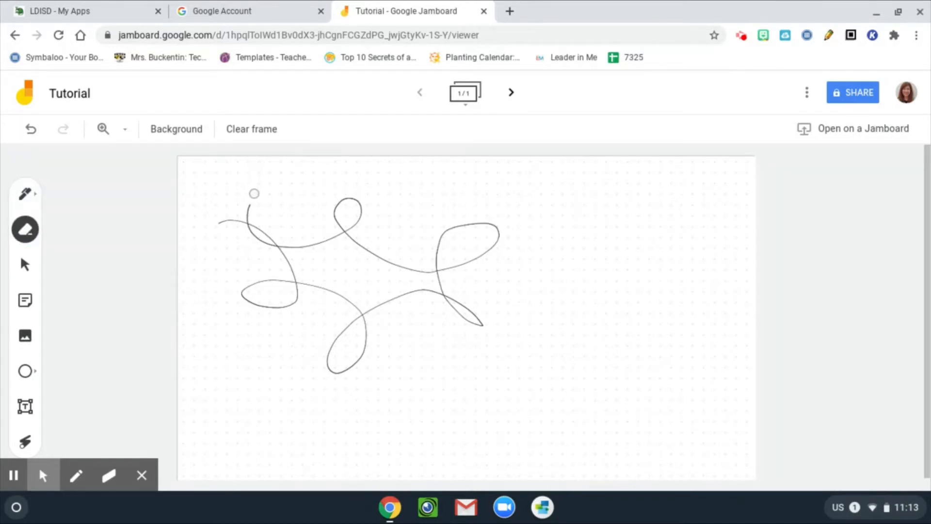
pyautogui.moveTo(254, 194)
pyautogui.mouseDown()
pyautogui.moveTo(186, 245)
pyautogui.moveTo(287, 199)
pyautogui.moveTo(289, 230)
pyautogui.moveTo(254, 235)
pyautogui.moveTo(270, 281)
pyautogui.moveTo(304, 272)
pyautogui.mouseUp()
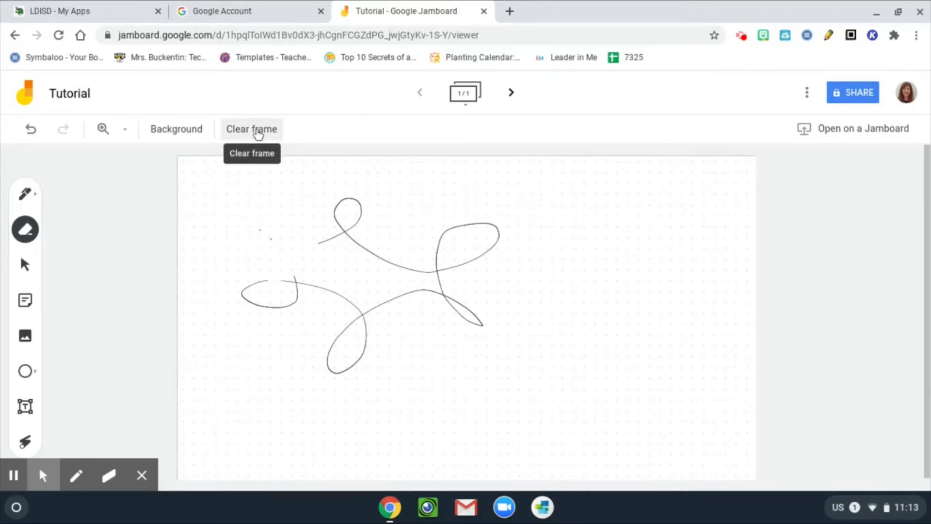
pyautogui.click(258, 134)
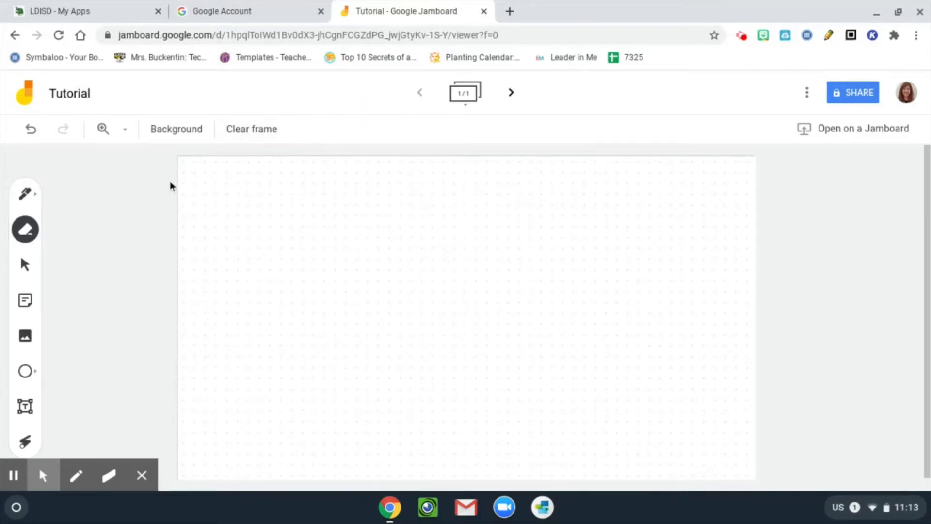
pyautogui.click(25, 266)
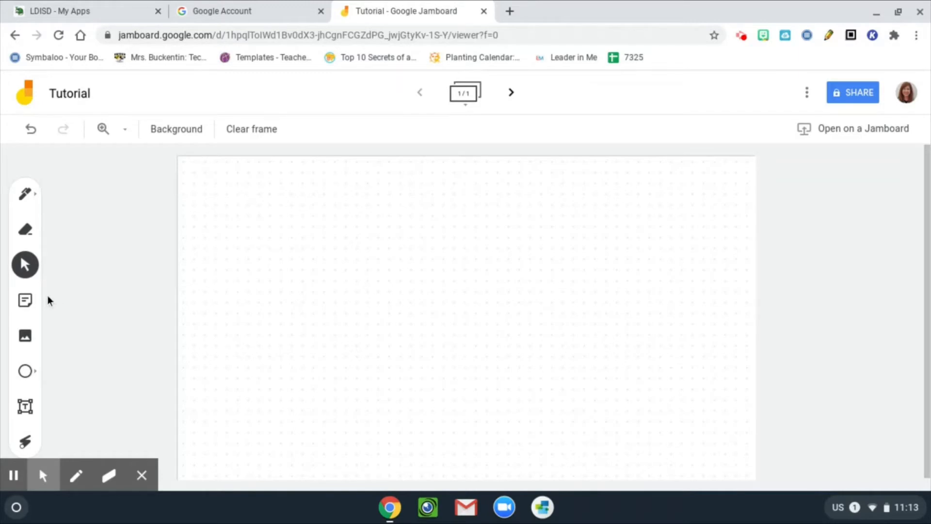
# Step: Add one yellow sticky note reading "Hello" to the frame
pyautogui.click(25, 303)
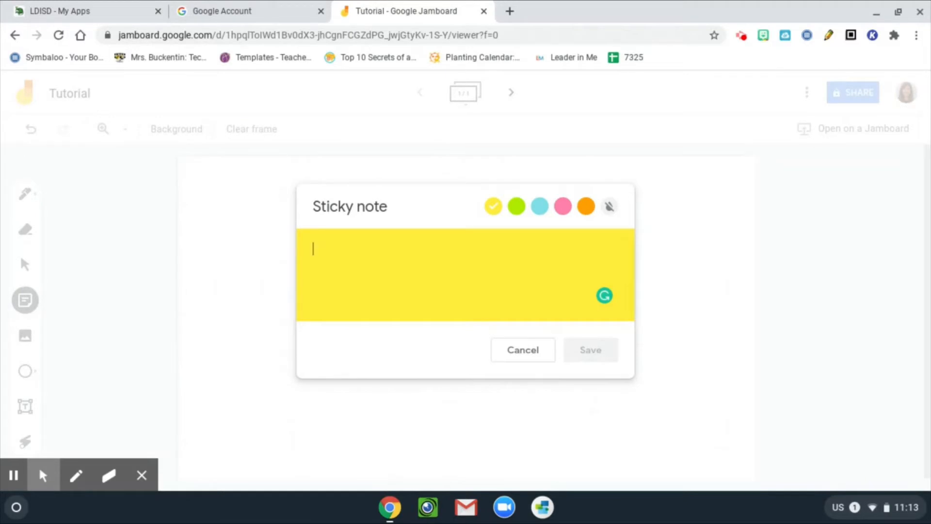
pyautogui.write('Hello')
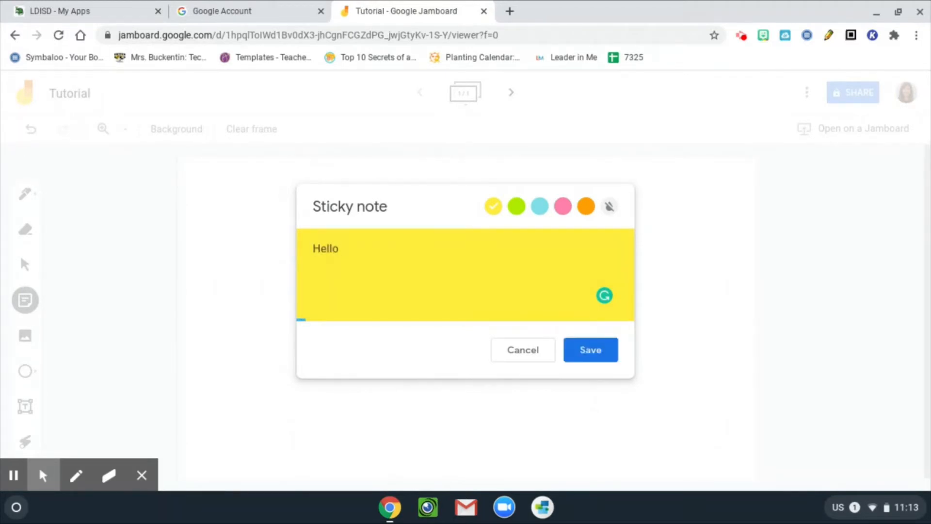
pyautogui.click(600, 356)
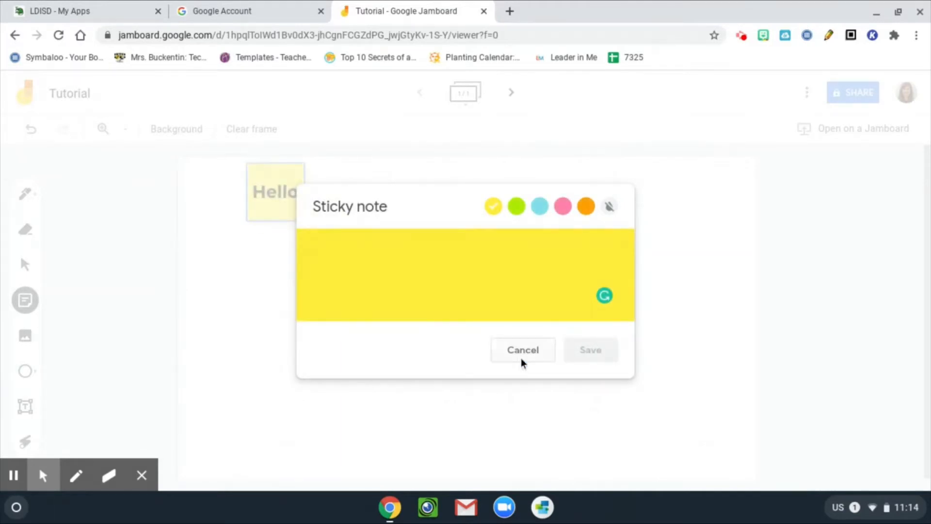
pyautogui.click(278, 322)
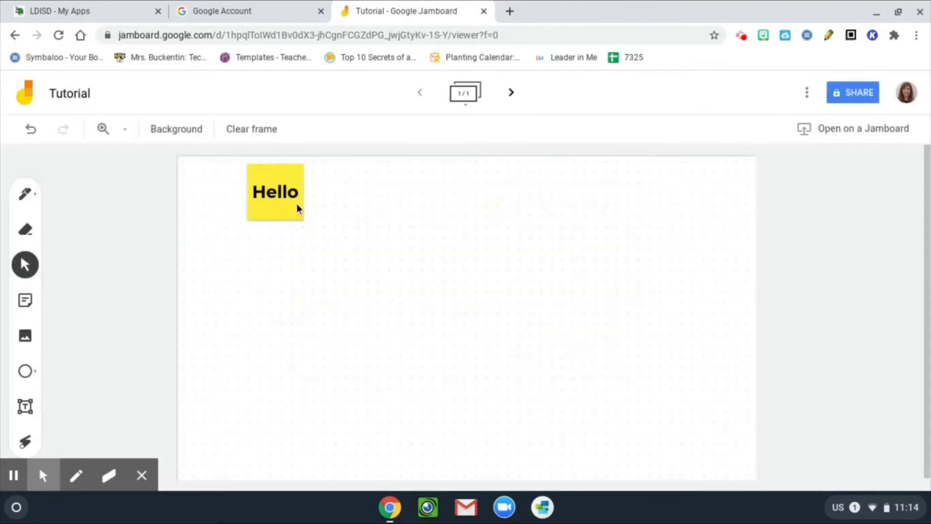
# Step: Duplicate the "Hello" sticky note and delete the copy
pyautogui.click(296, 205)
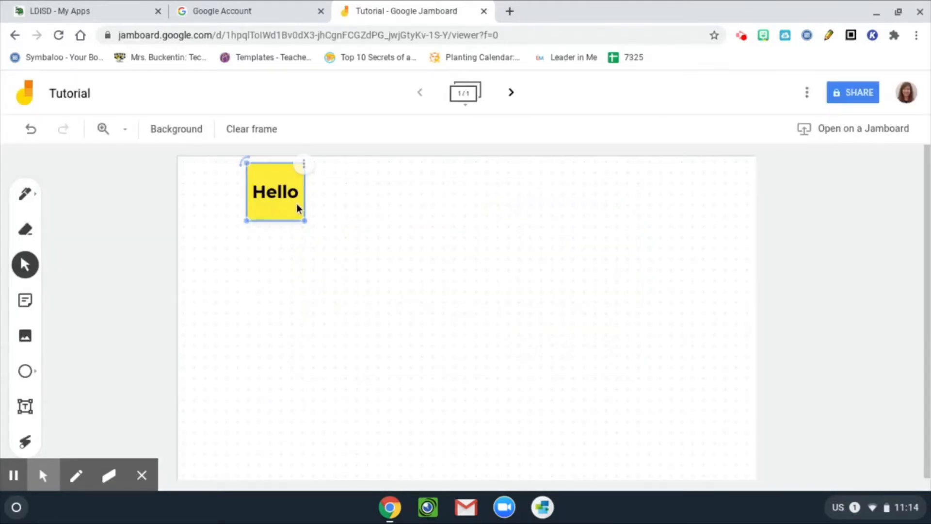
pyautogui.click(306, 165)
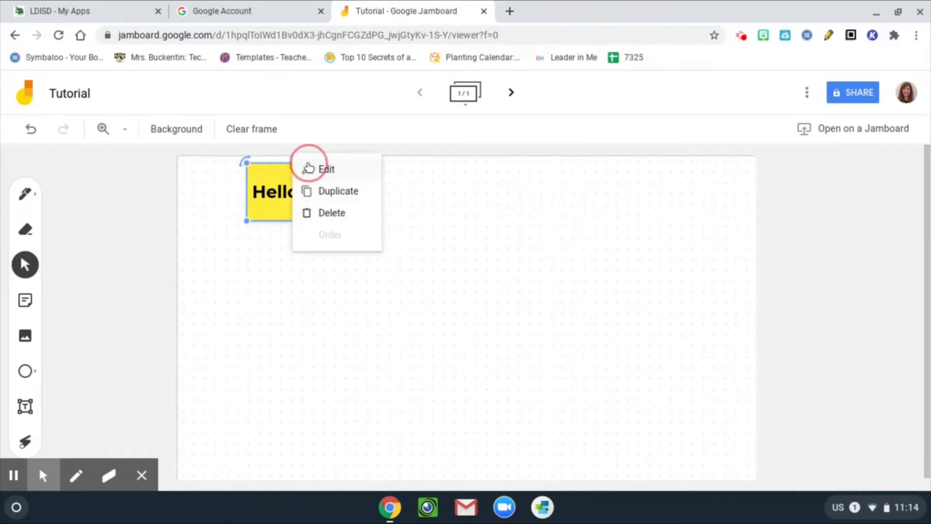
pyautogui.click(338, 194)
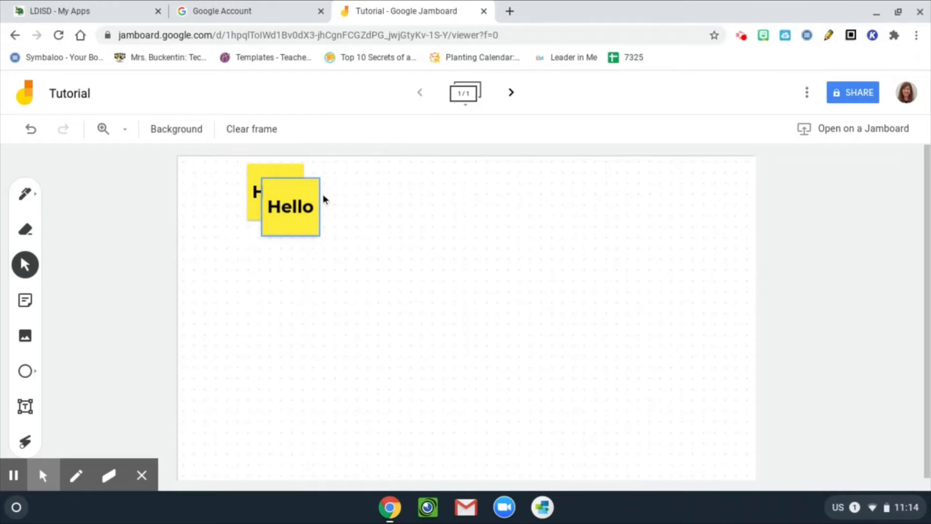
pyautogui.click(319, 184)
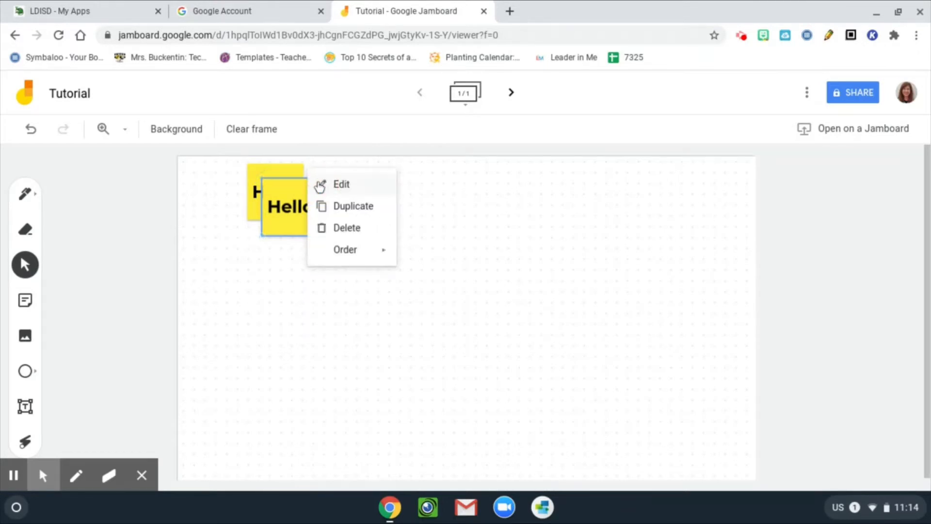
pyautogui.click(337, 233)
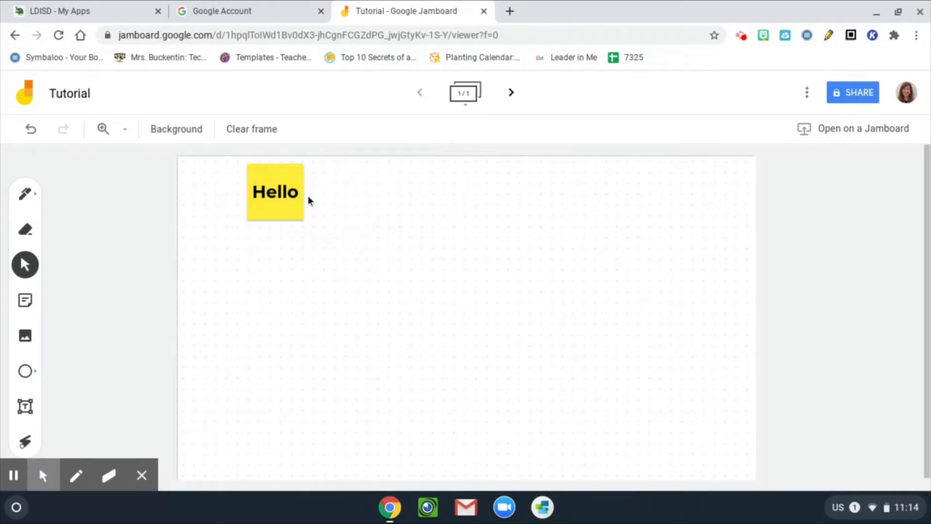
# Step: Enlarge the "Hello" sticky note and move it diagonally down toward the middle of the frame
pyautogui.click(295, 179)
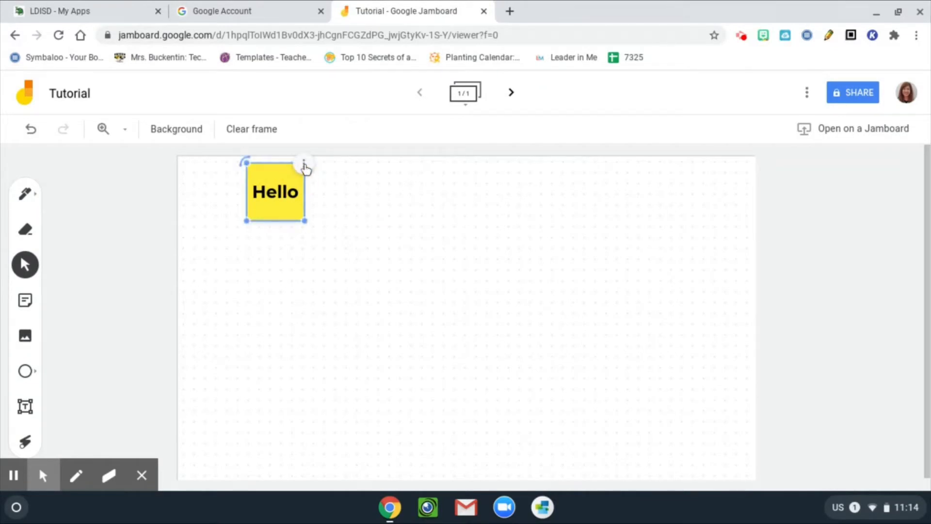
pyautogui.moveTo(306, 220); pyautogui.dragTo(341, 257)
pyautogui.moveTo(307, 185); pyautogui.dragTo(347, 228)
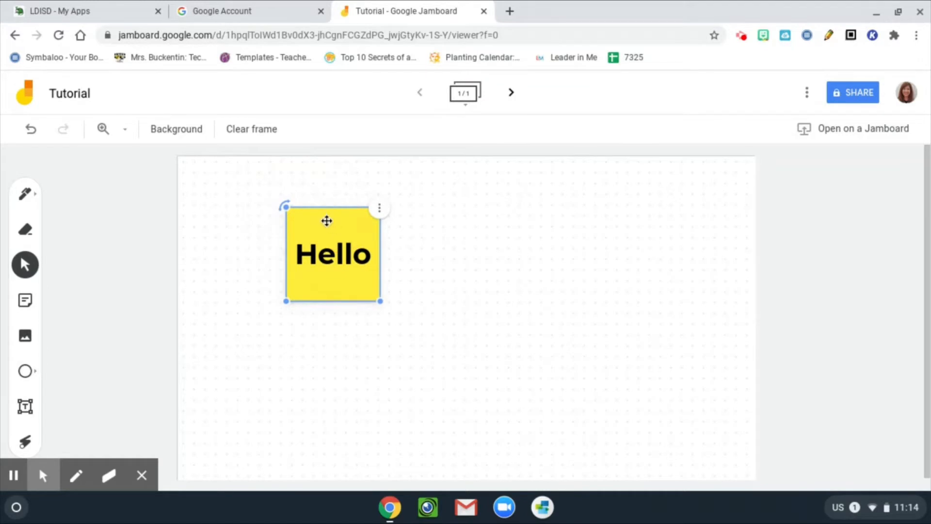
# Step: Tilt the "Hello" sticky note counterclockwise and delete it from the frame
pyautogui.moveTo(285, 206); pyautogui.dragTo(270, 231)
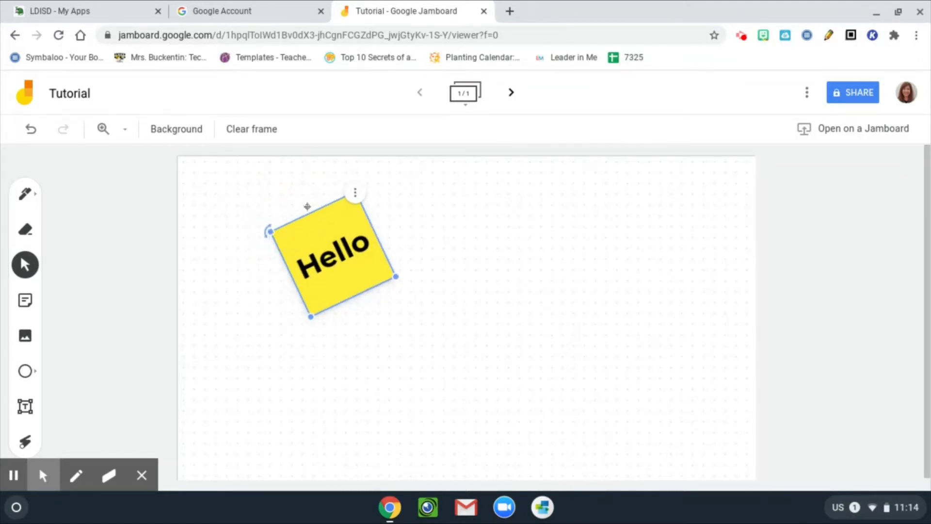
pyautogui.click(359, 195)
pyautogui.click(391, 248)
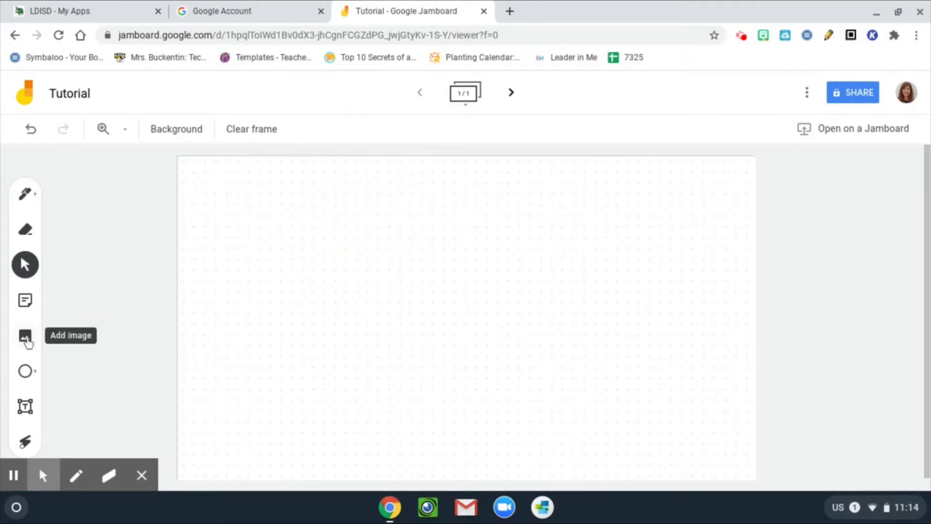
# Step: Search Google images for "us map" and insert the third result, the map with a blue ocean, into the frame
pyautogui.click(28, 342)
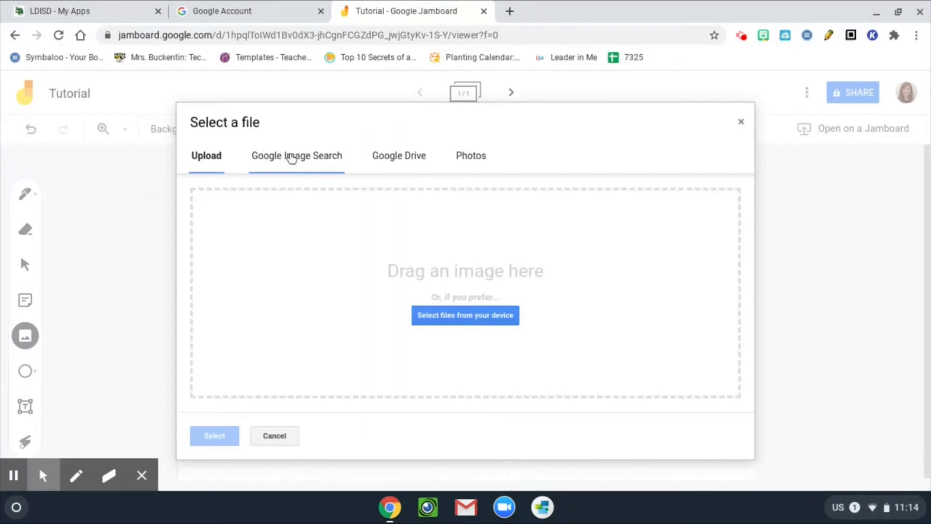
pyautogui.click(292, 158)
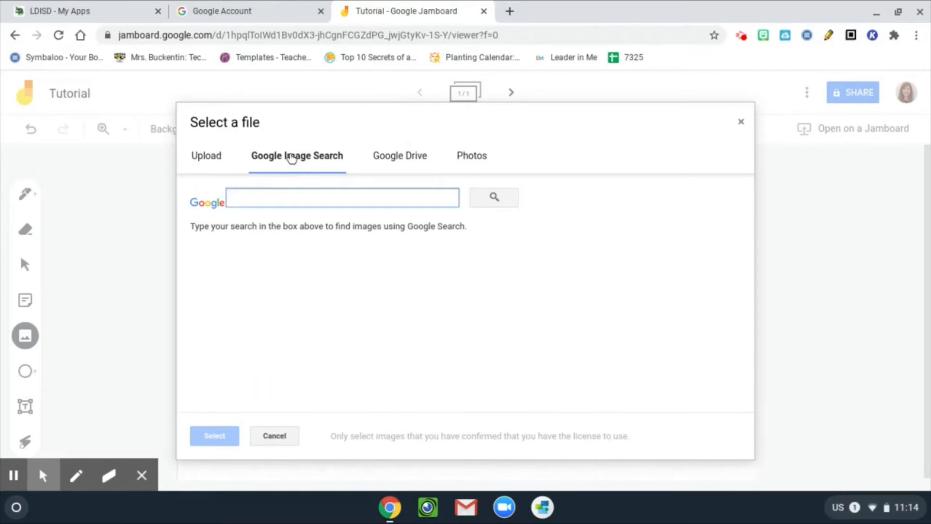
pyautogui.write('us map')
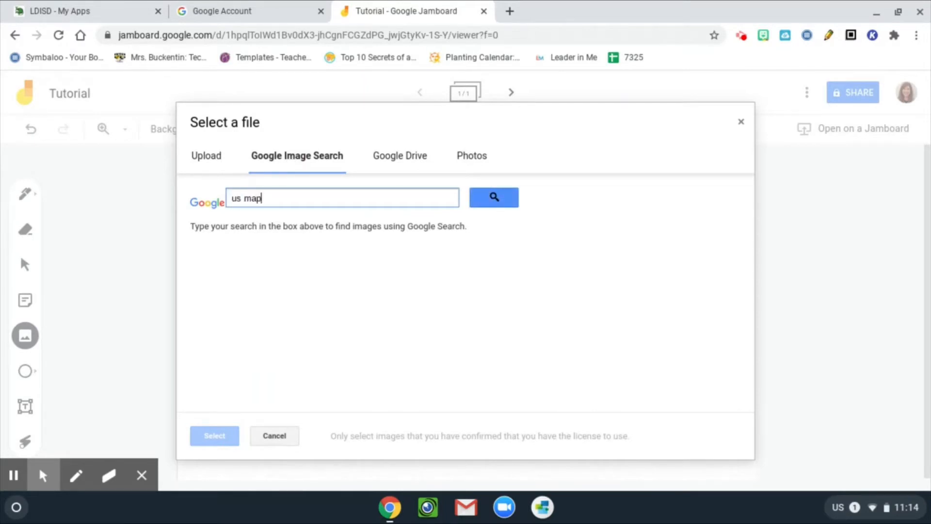
pyautogui.press('Return')
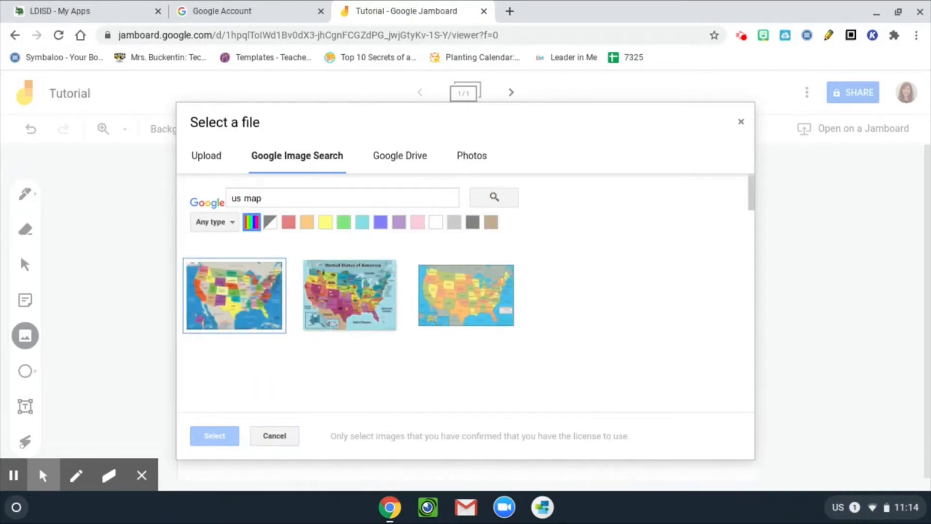
pyautogui.click(430, 300)
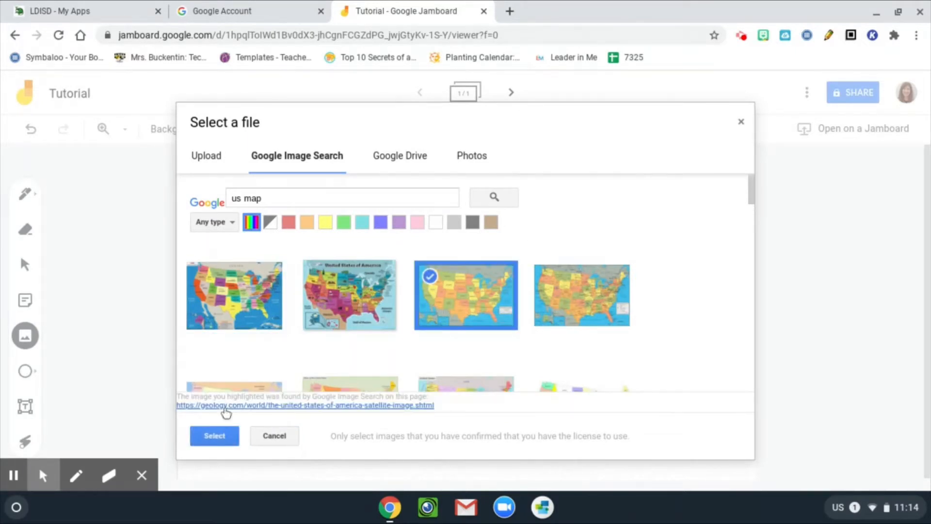
pyautogui.click(212, 439)
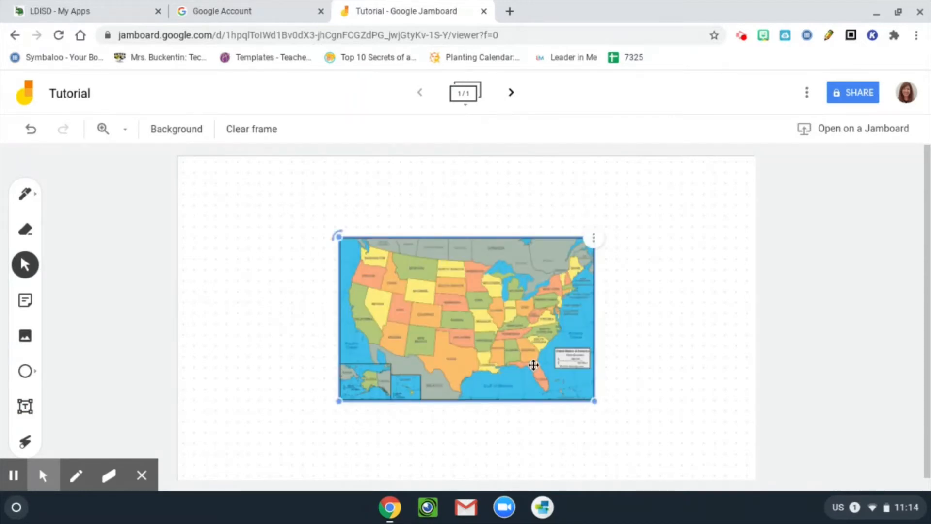
# Step: Enlarge the inserted US map from its lower-right corner until it nearly reaches the frame's bottom edge
pyautogui.moveTo(592, 400)
pyautogui.moveTo(593, 400); pyautogui.dragTo(694, 464)
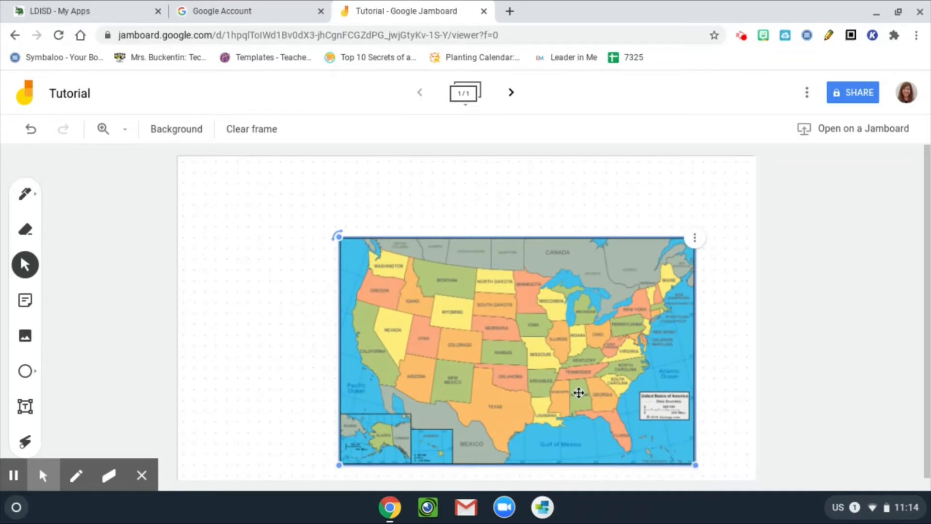
# Step: Enlarge the US map from its lower-left corner and position it centrally near the frame's bottom edge, leaving space above it
pyautogui.moveTo(551, 376); pyautogui.dragTo(536, 315)
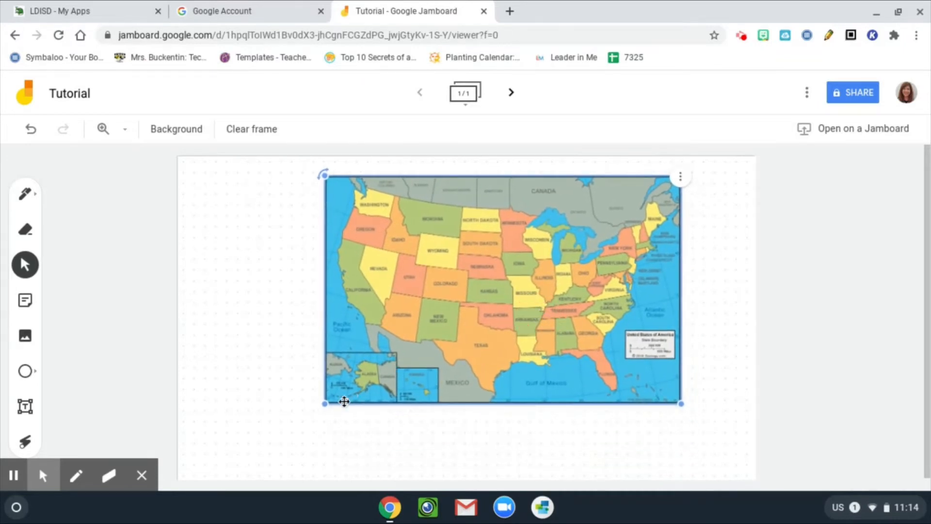
pyautogui.moveTo(324, 403); pyautogui.dragTo(241, 457)
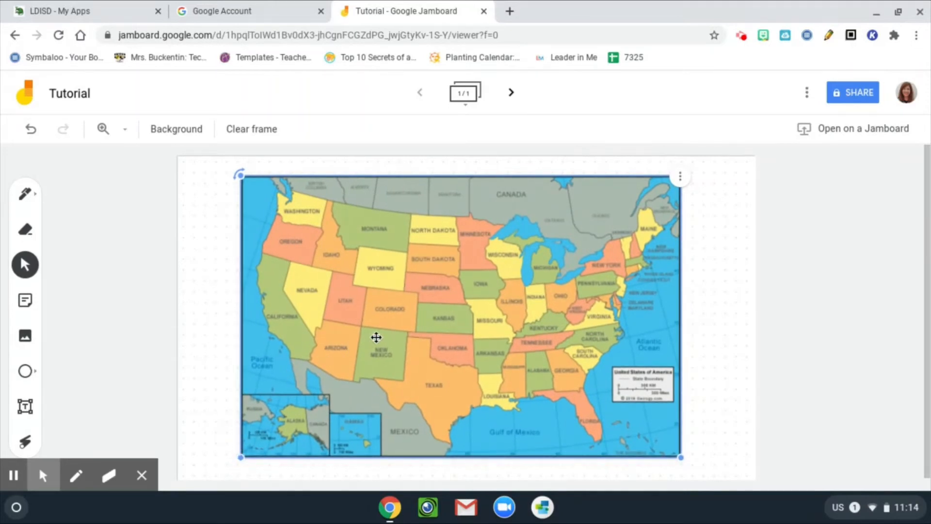
pyautogui.moveTo(377, 337); pyautogui.dragTo(386, 345)
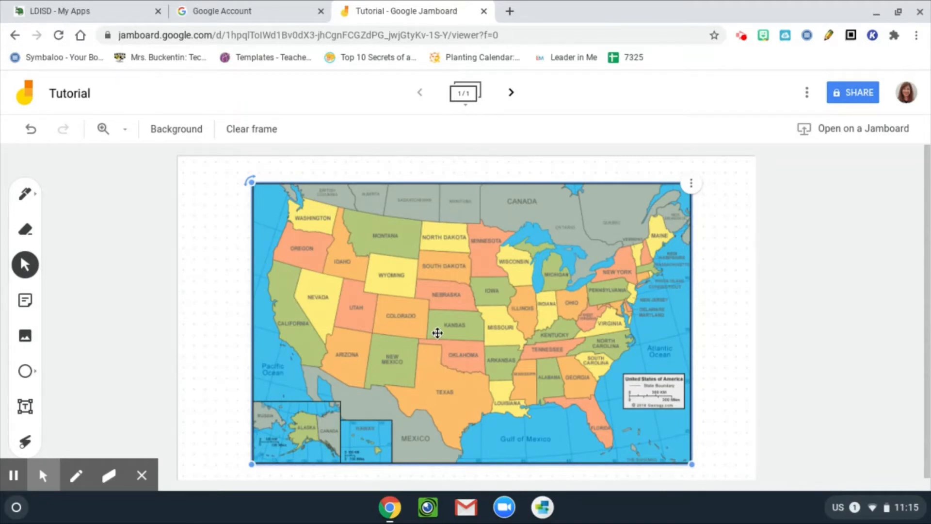
pyautogui.moveTo(436, 332); pyautogui.dragTo(438, 346)
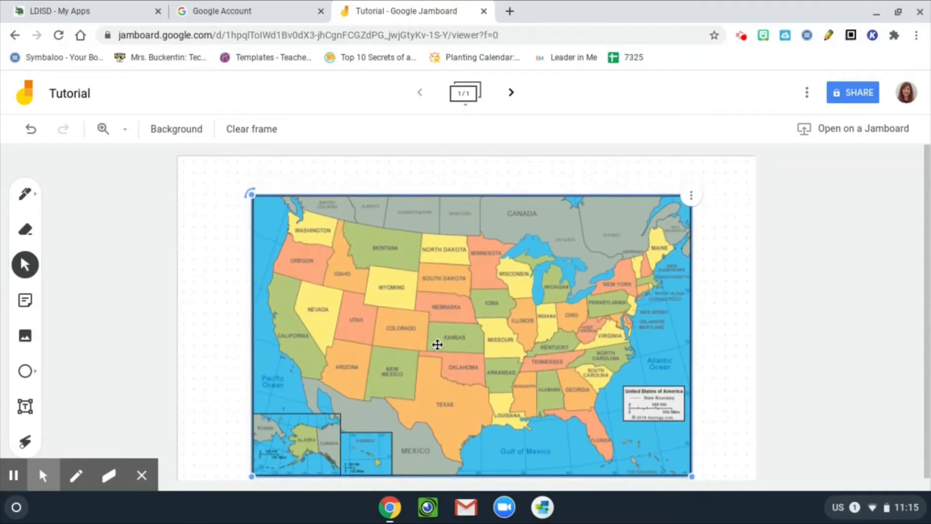
pyautogui.click(297, 164)
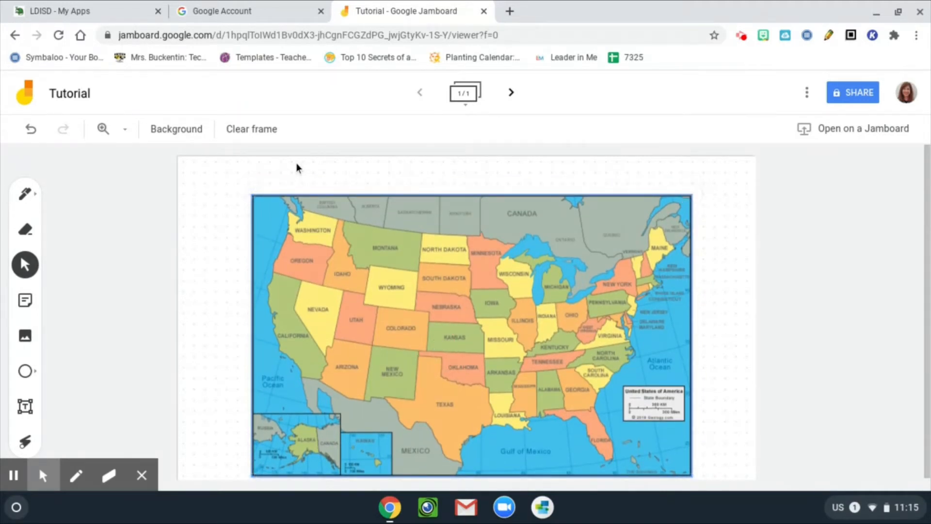
# Step: Draw a small diamond shape over Texas, beside the state's label on the map
pyautogui.click(37, 376)
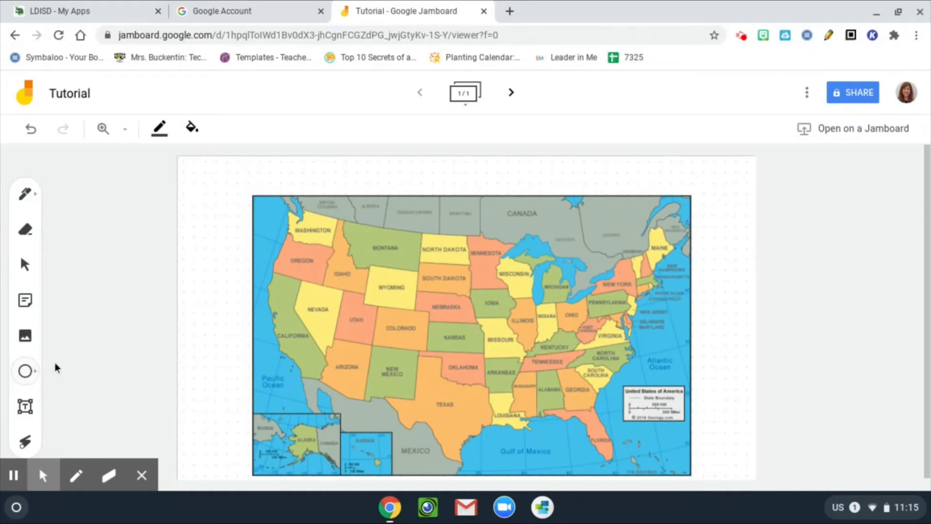
pyautogui.click(34, 376)
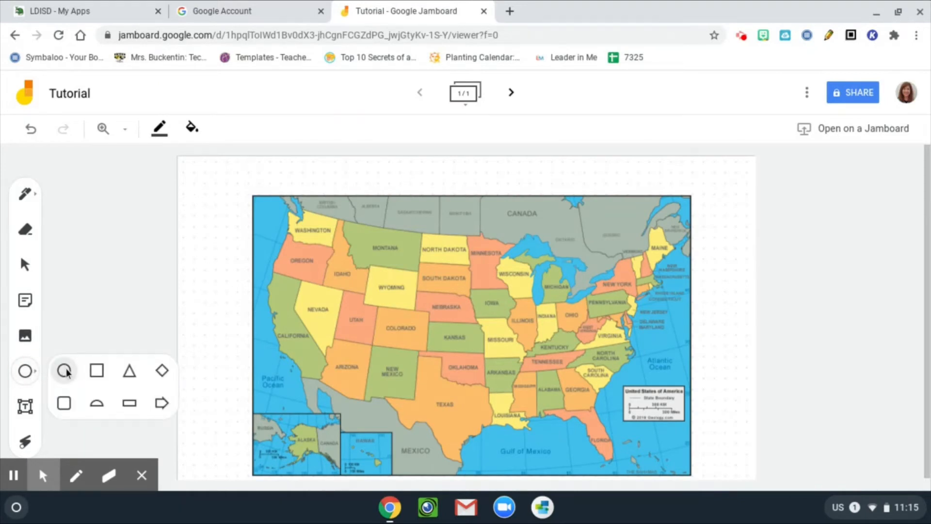
pyautogui.click(164, 373)
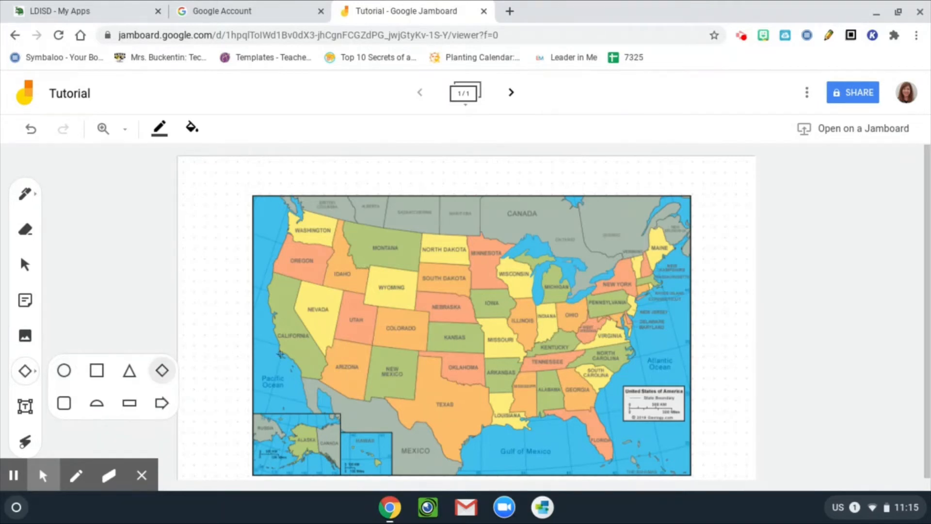
pyautogui.moveTo(452, 398); pyautogui.dragTo(469, 415)
pyautogui.click(485, 378)
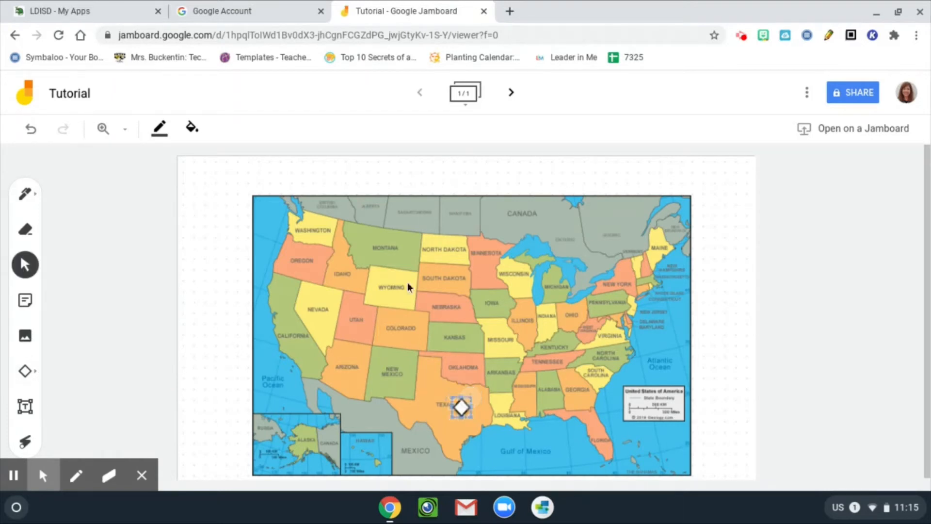
# Step: Give the diamond on Texas a green border and, after trying a transparent fill, a light blue fill
pyautogui.click(159, 130)
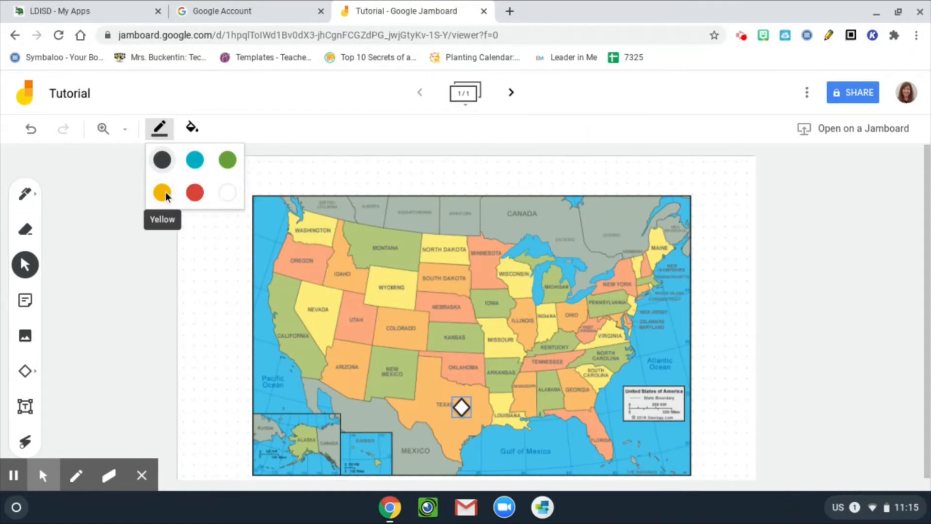
pyautogui.click(228, 160)
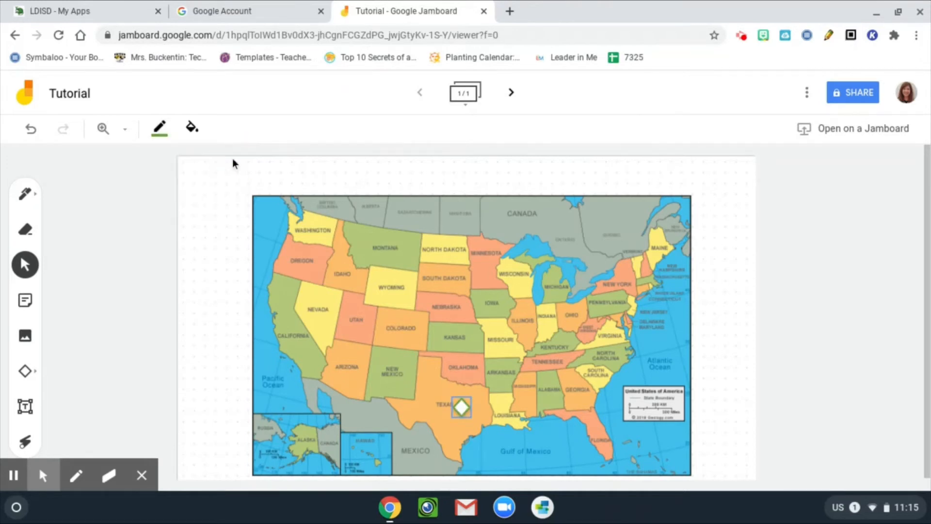
pyautogui.click(192, 127)
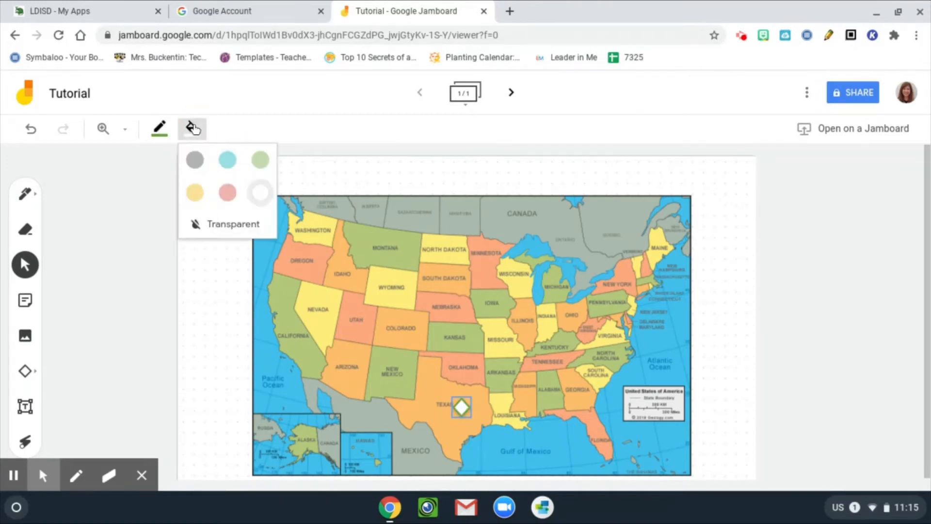
pyautogui.click(223, 229)
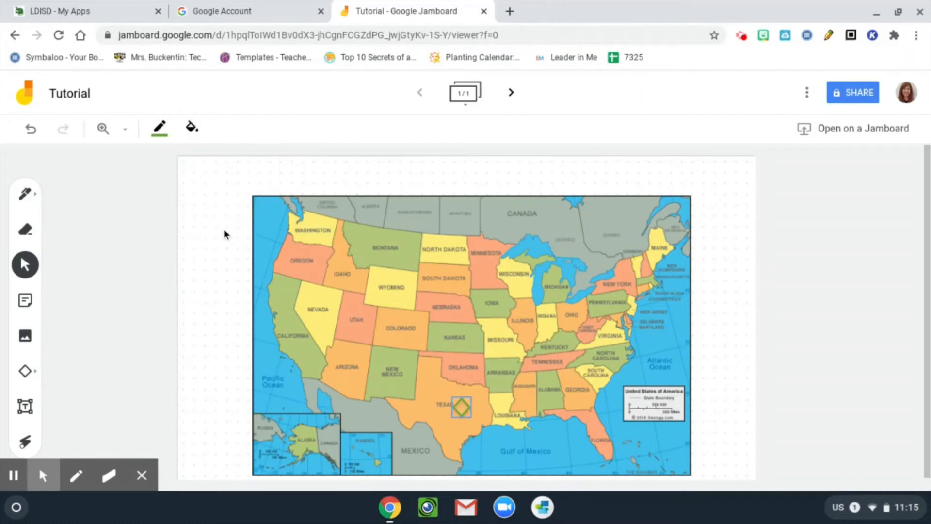
pyautogui.click(191, 130)
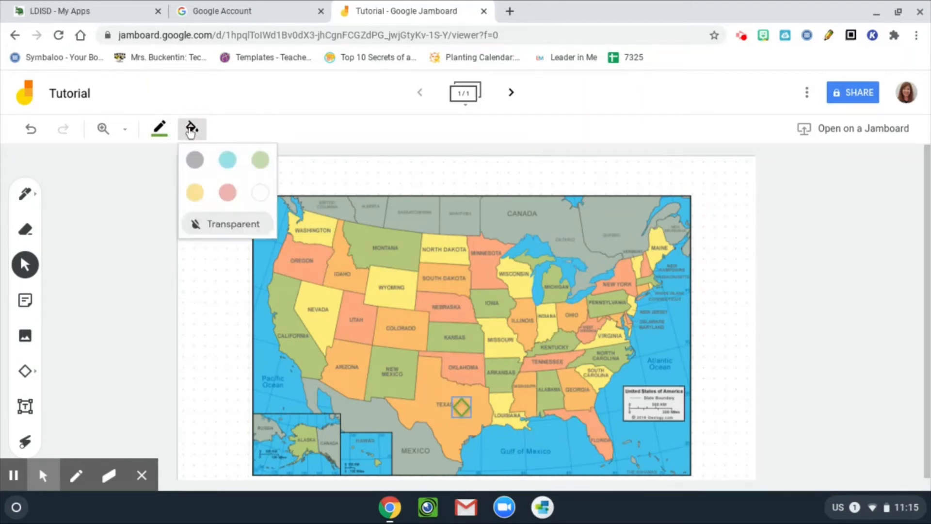
pyautogui.click(225, 161)
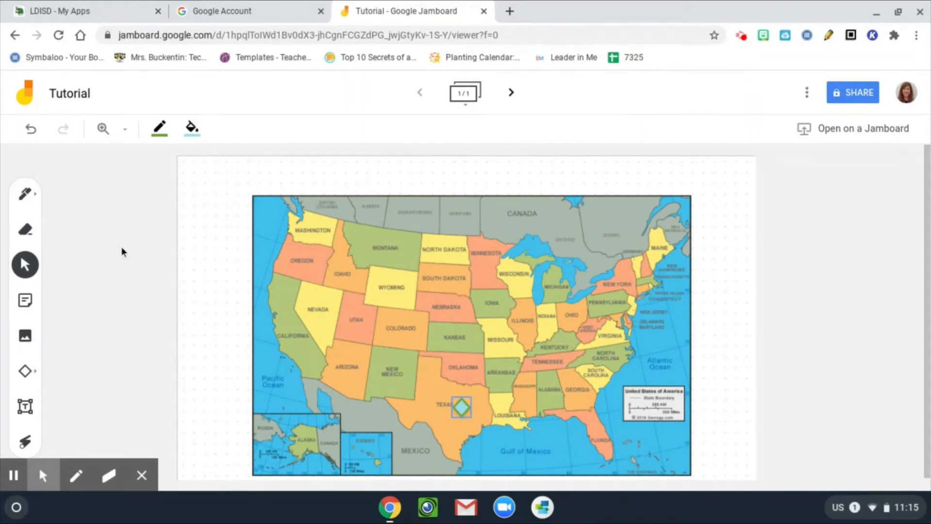
# Step: Add a text box in the empty space above the map and enlarge it from its lower-right corner
pyautogui.click(25, 406)
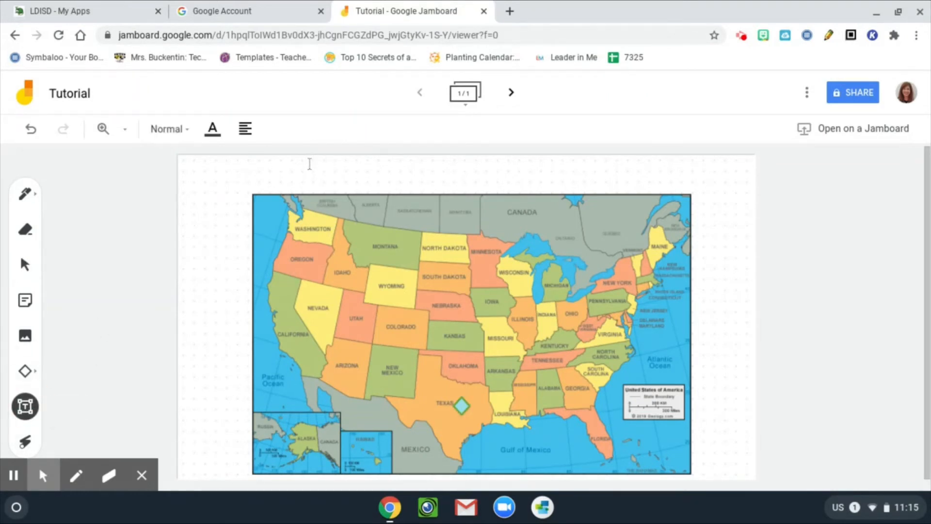
pyautogui.click(361, 172)
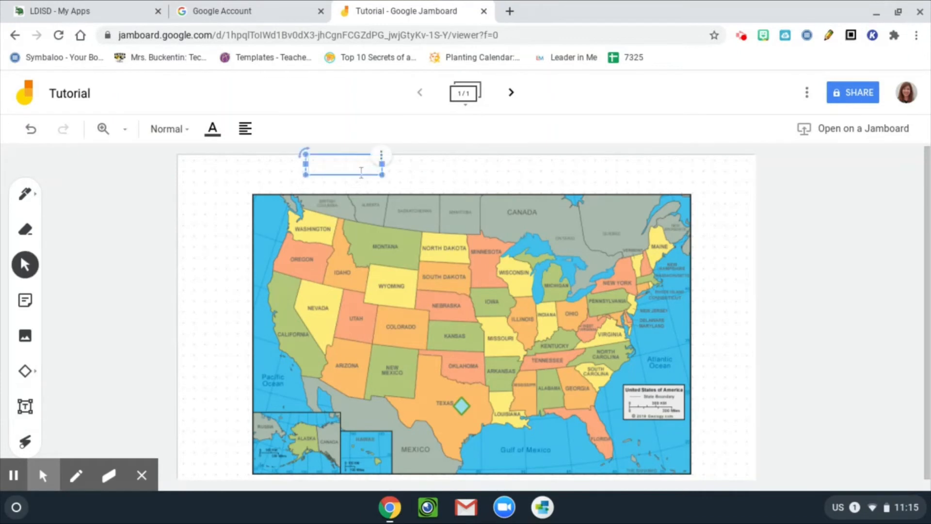
pyautogui.moveTo(383, 175); pyautogui.dragTo(441, 169)
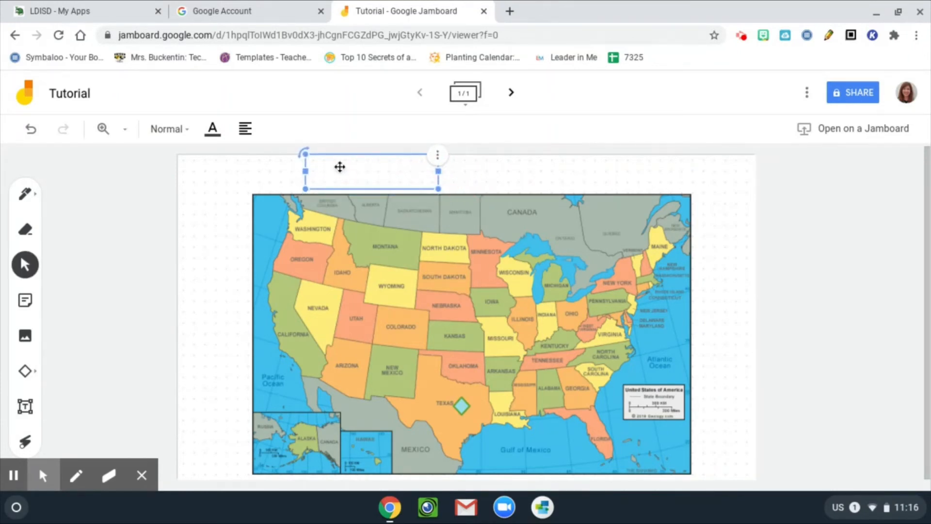
# Step: Enter "Identify the state and capital." in the text box and widen the box so the sentence fits on one line
pyautogui.write('Identify th')
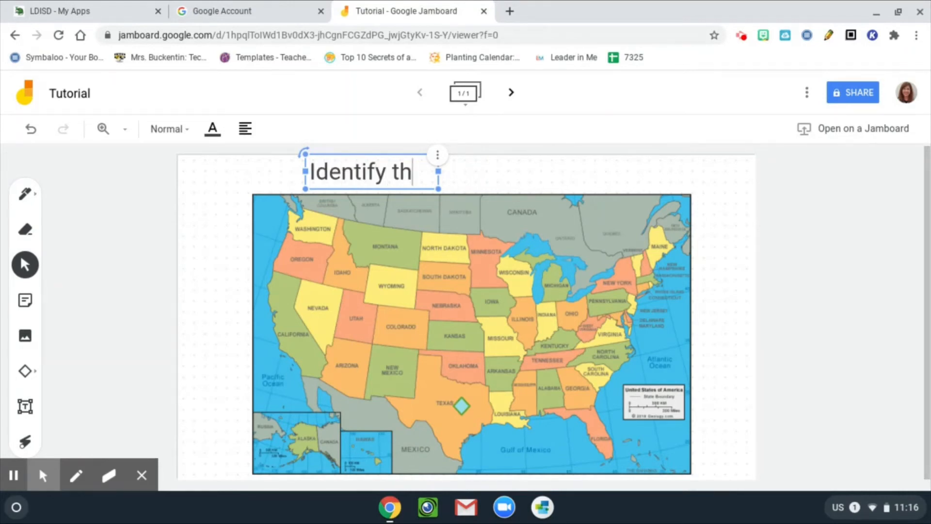
pyautogui.write('e star')
pyautogui.press('BackSpace')
pyautogui.write('t')
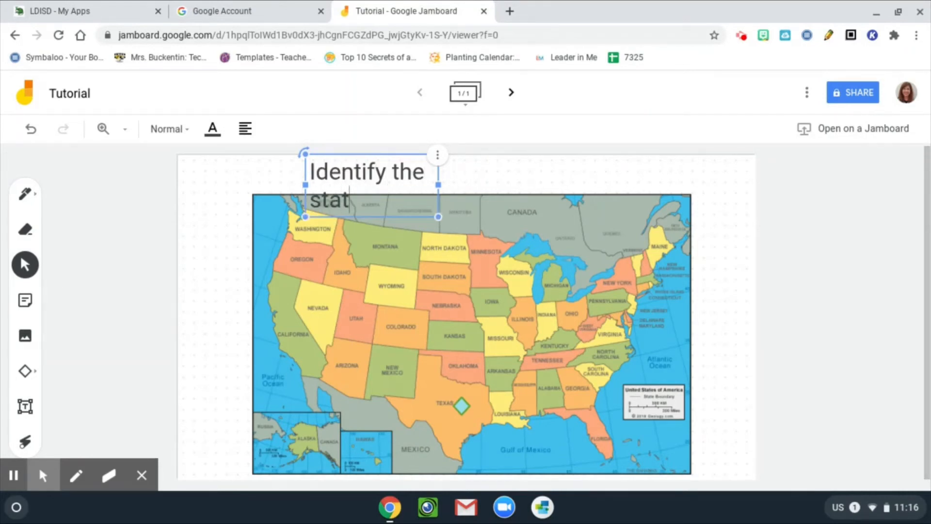
pyautogui.write('e and cap')
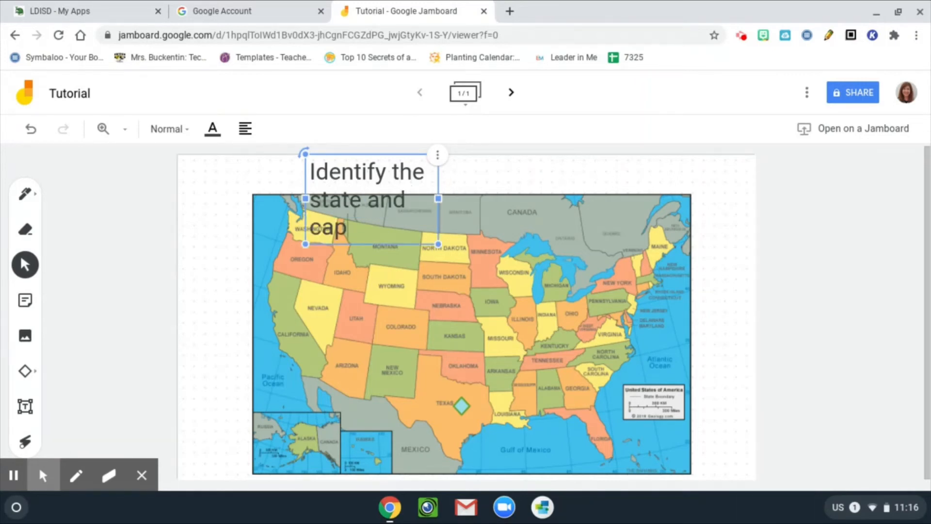
pyautogui.write('ital.')
pyautogui.moveTo(438, 198); pyautogui.dragTo(638, 181)
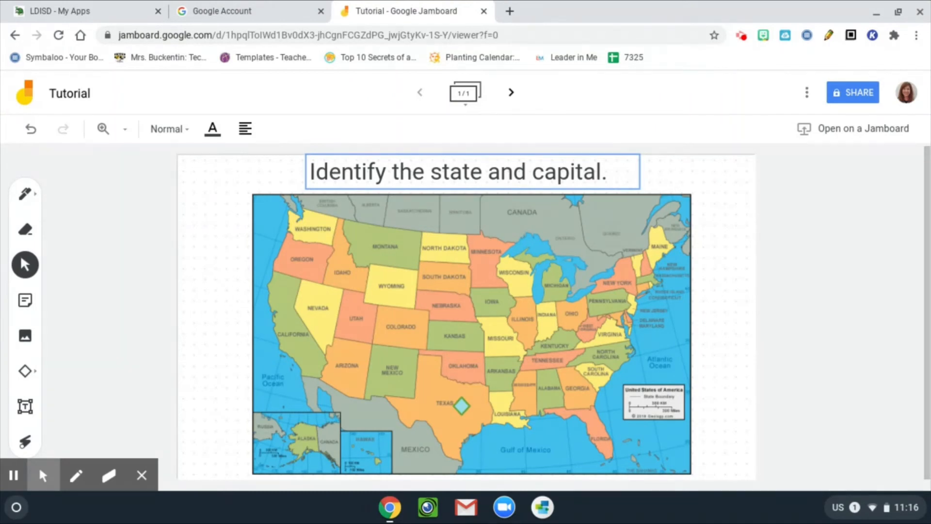
pyautogui.click(136, 306)
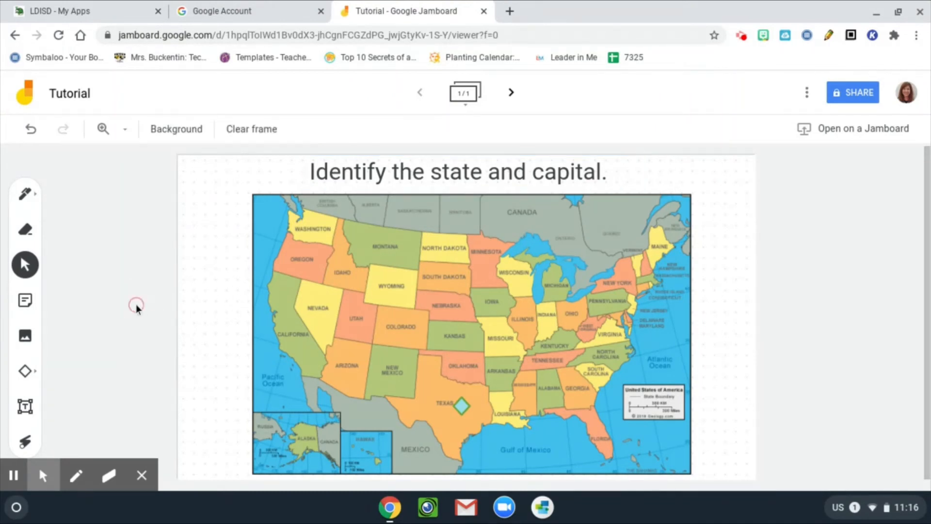
# Step: Activate the laser tool to point at places on the US map
pyautogui.click(24, 442)
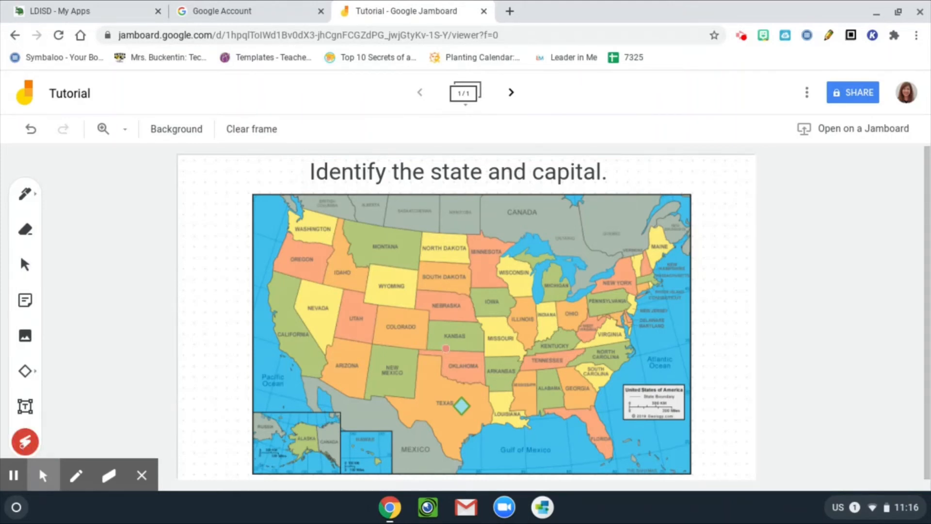